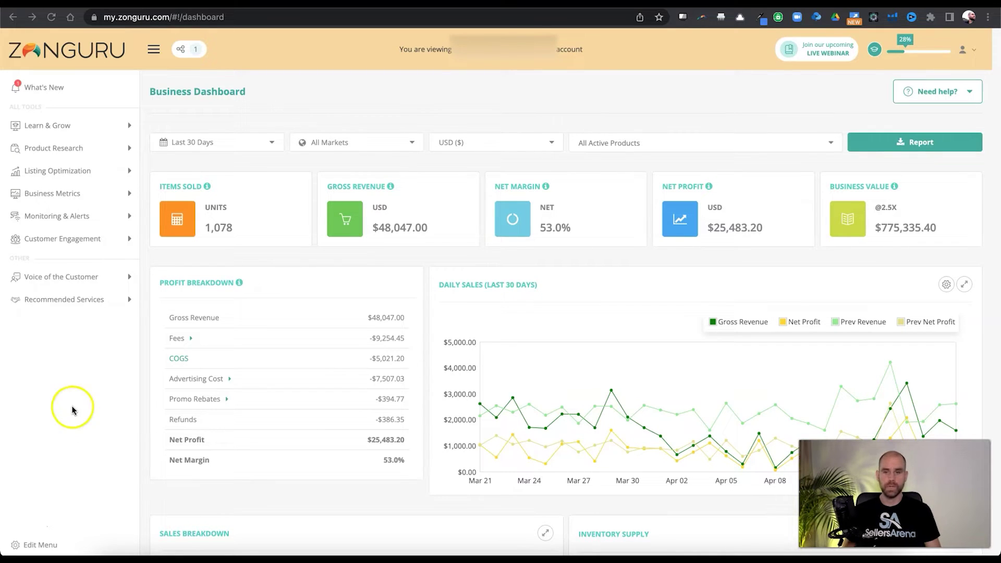
Expand the Learn & Grow, Product Research, Listing Optimization, Business Metrics, Monitoring & Alerts and Customer Engagement groups
left_click(130, 127)
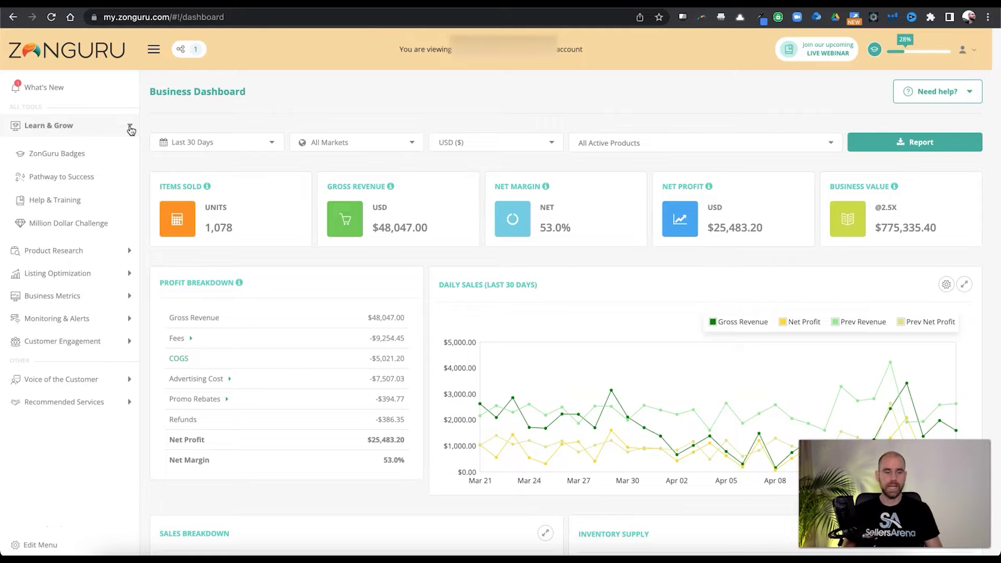
left_click(127, 251)
left_click(125, 290)
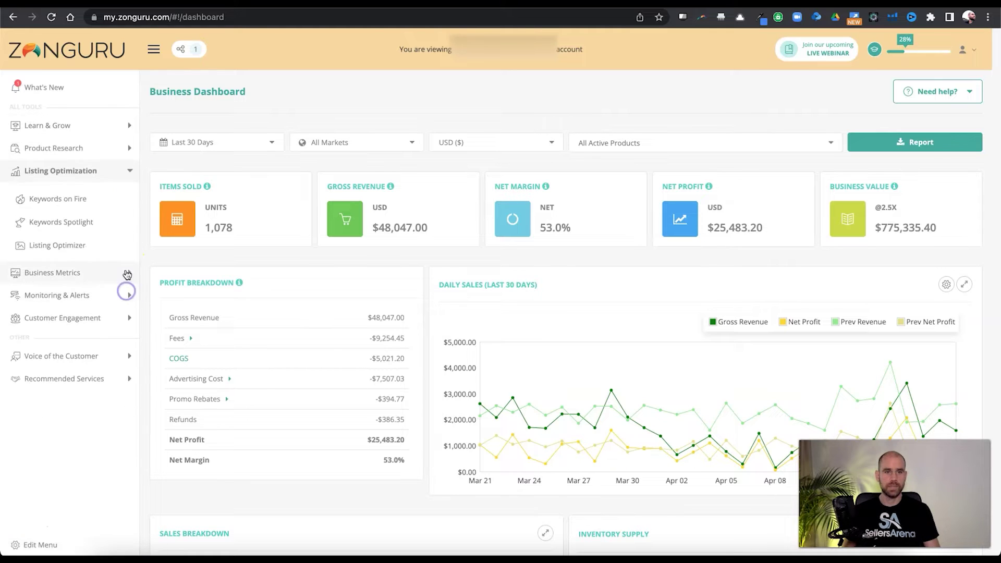
left_click(125, 274)
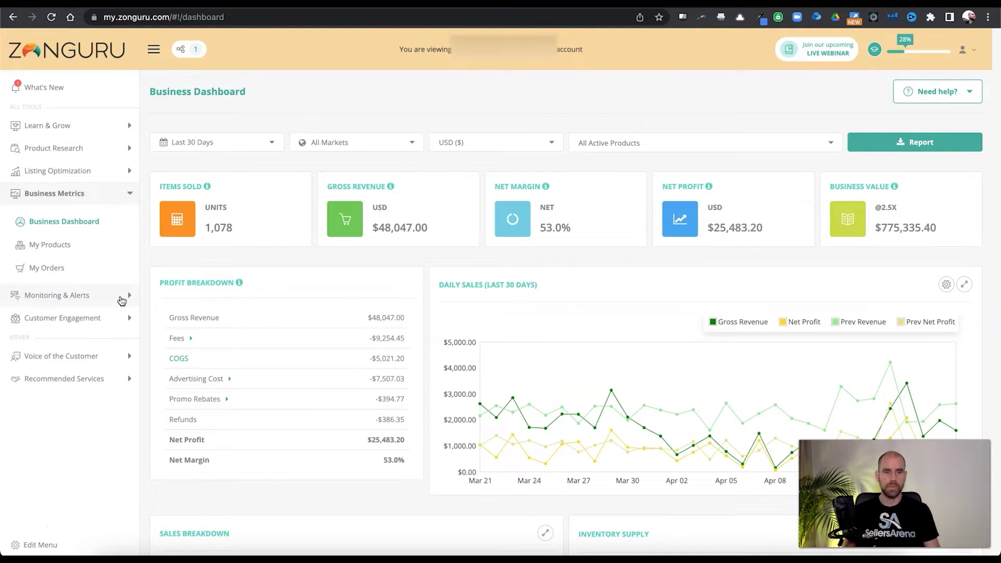
left_click(121, 297)
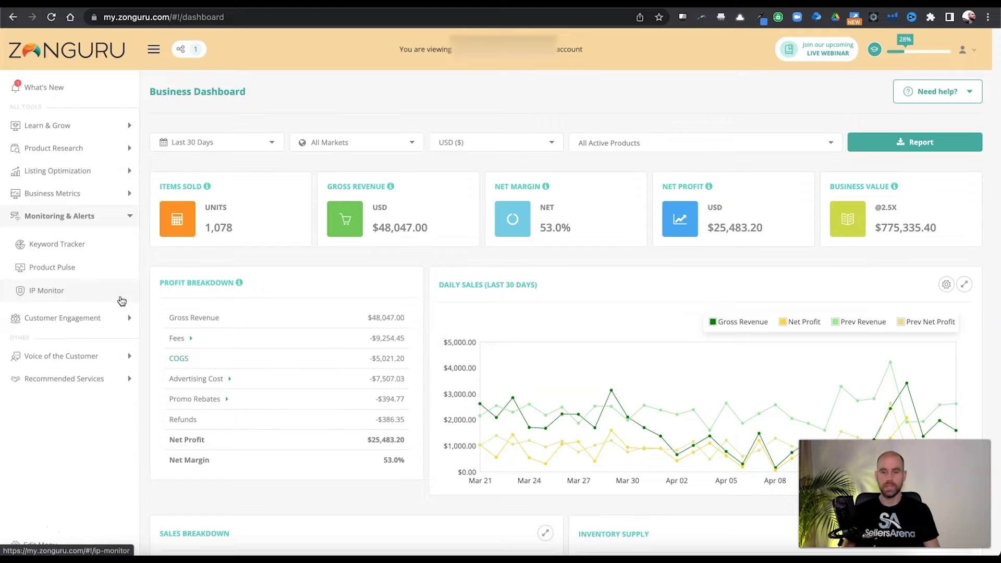
left_click(123, 300)
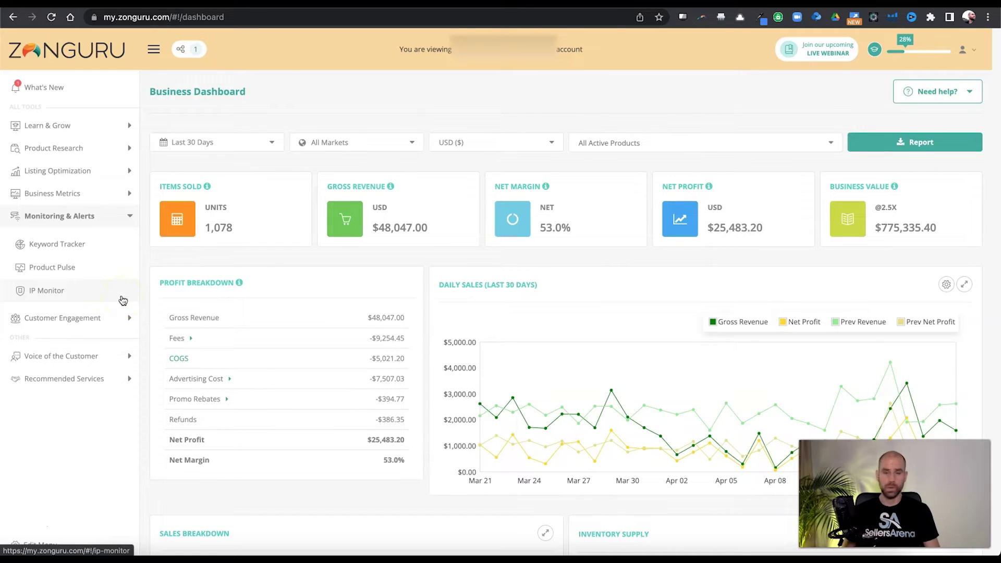
left_click(123, 306)
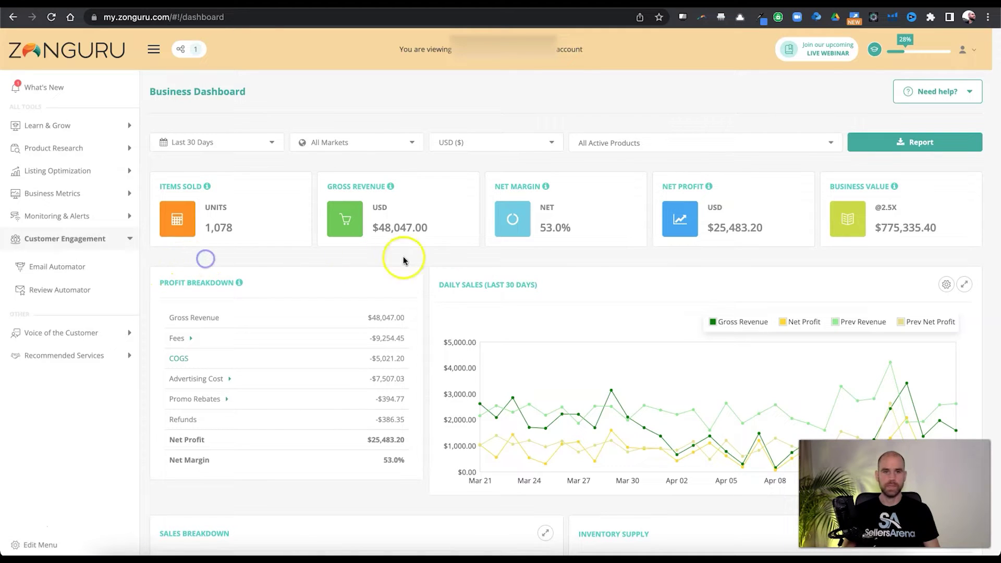
left_click(524, 263)
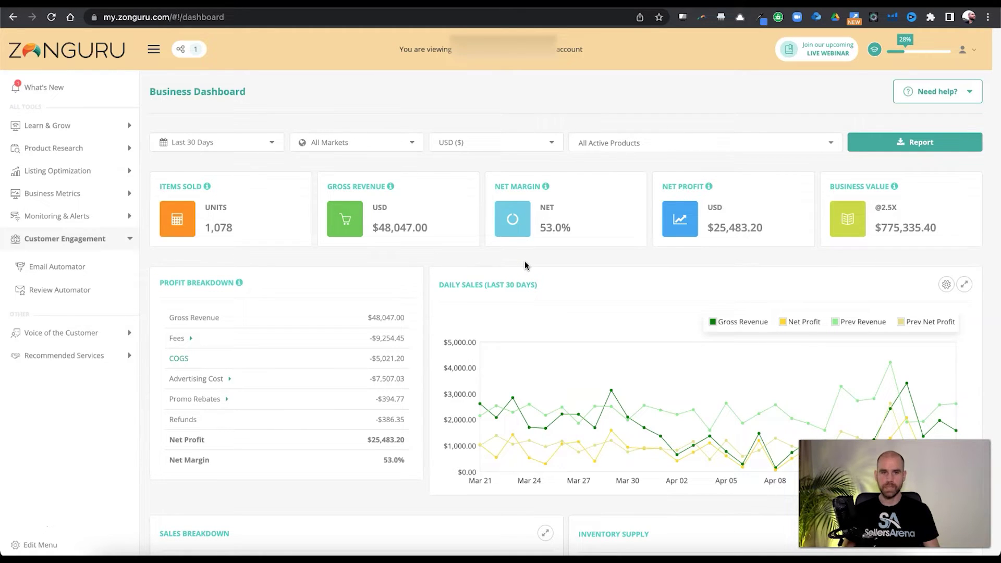
left_click(503, 260)
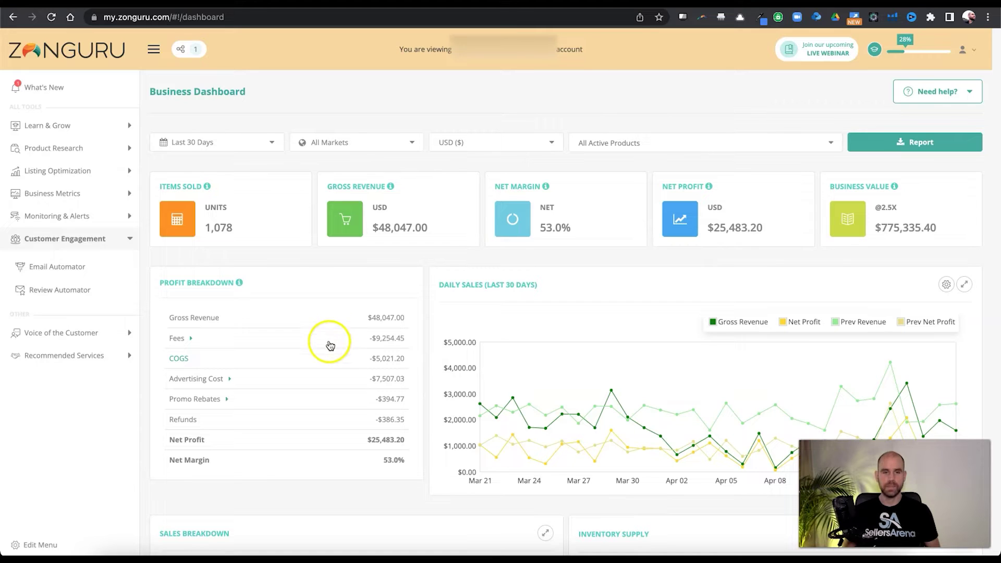
left_click(229, 379)
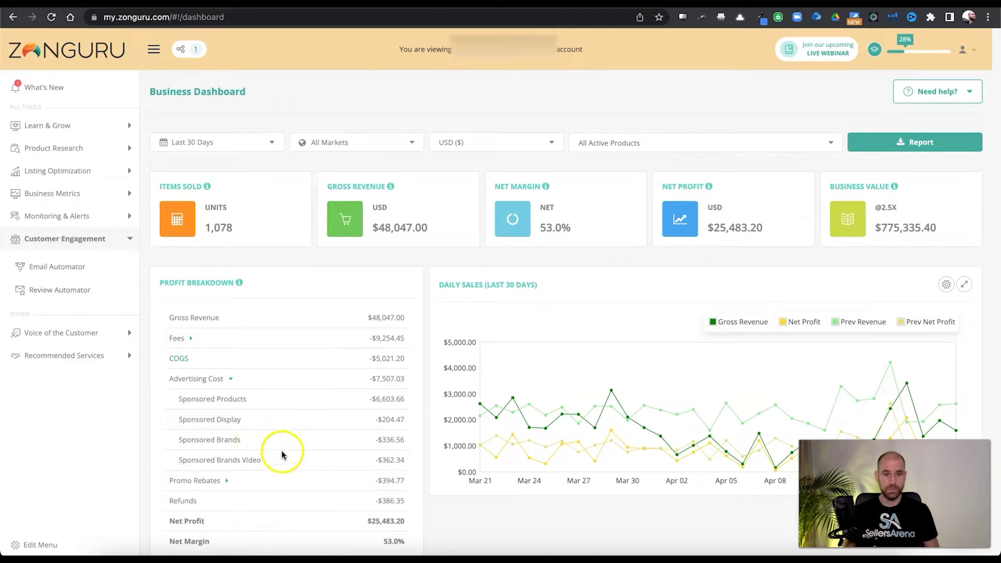
left_click(233, 382)
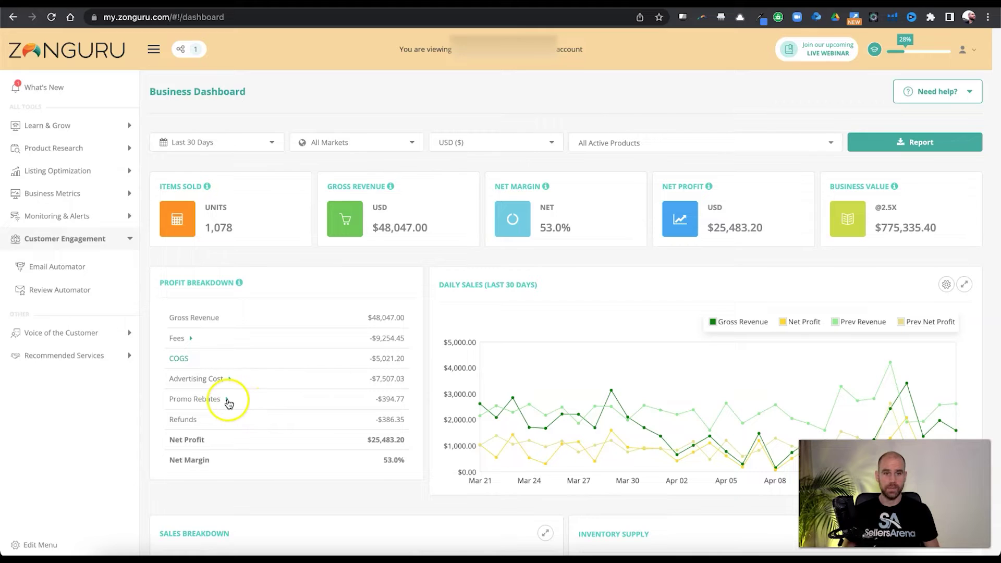
left_click(228, 400)
left_click(228, 399)
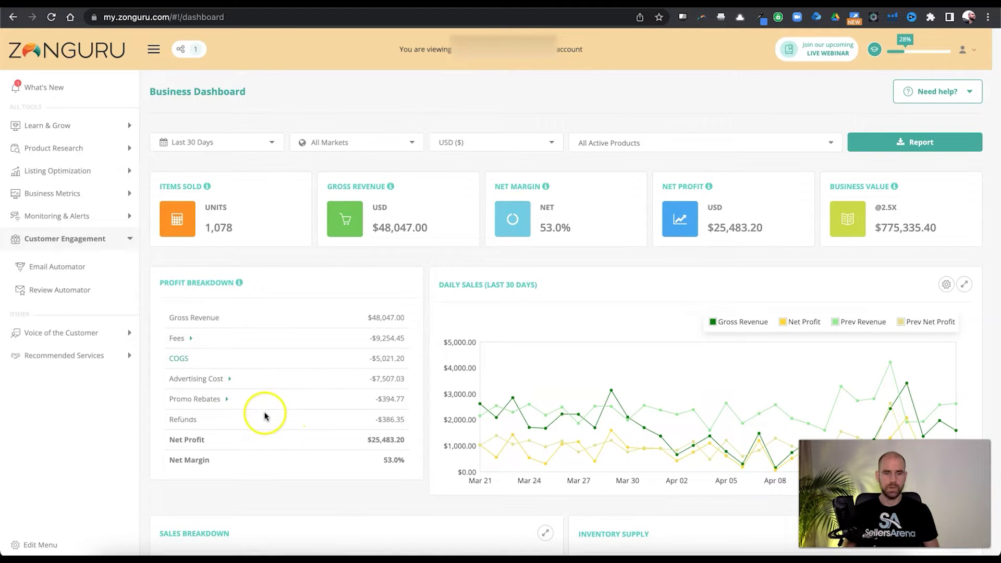
left_click(191, 339)
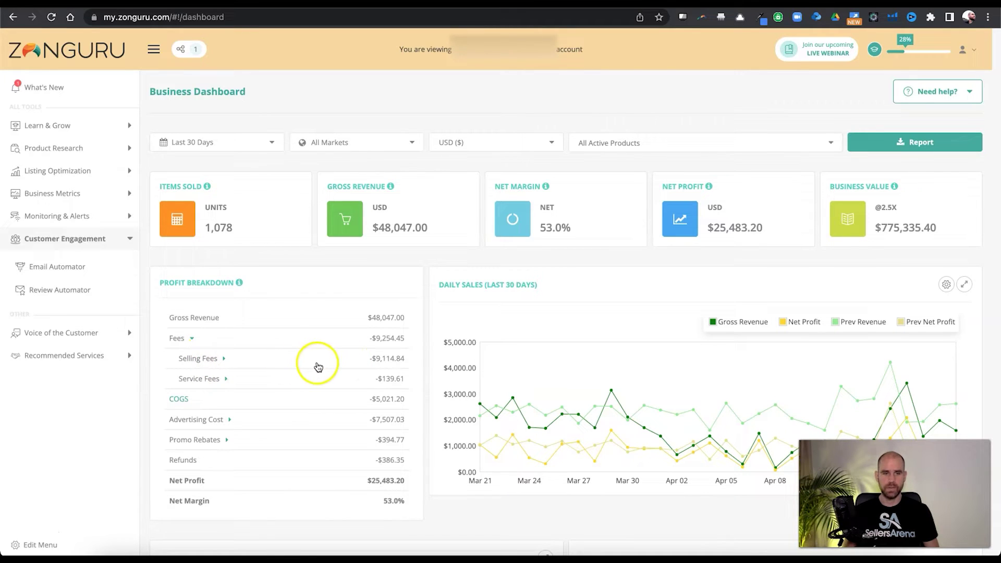
left_click(192, 338)
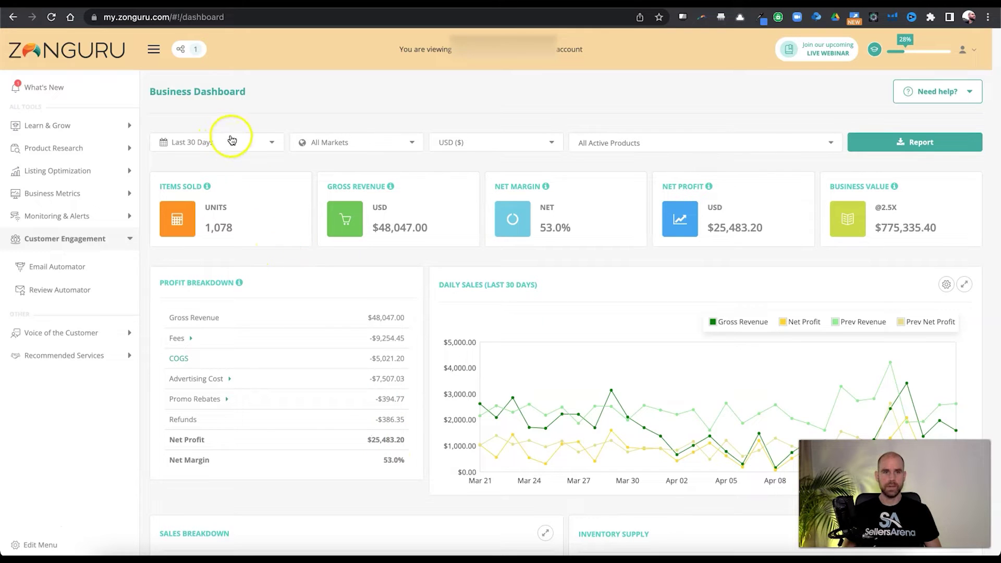
left_click(257, 142)
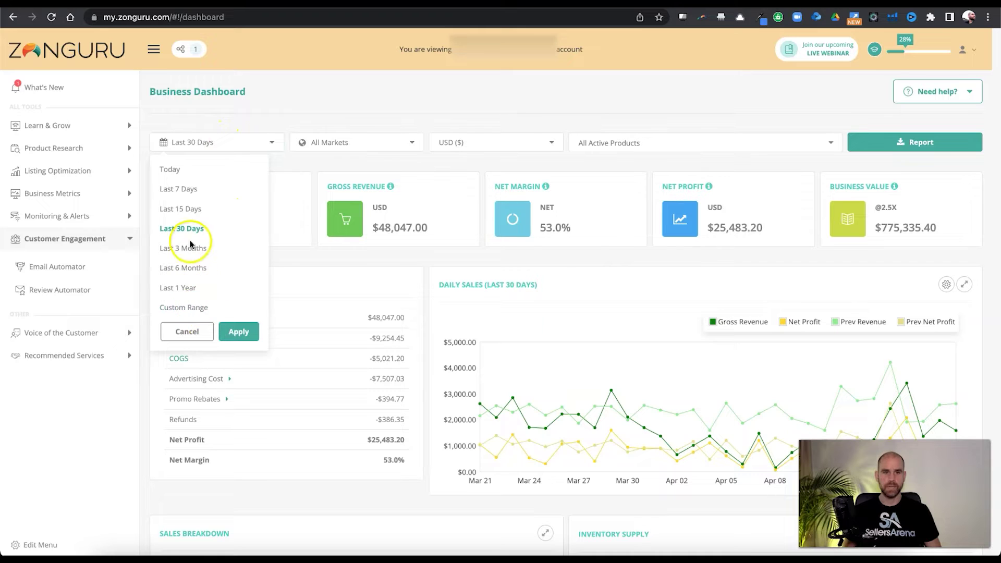
left_click(330, 159)
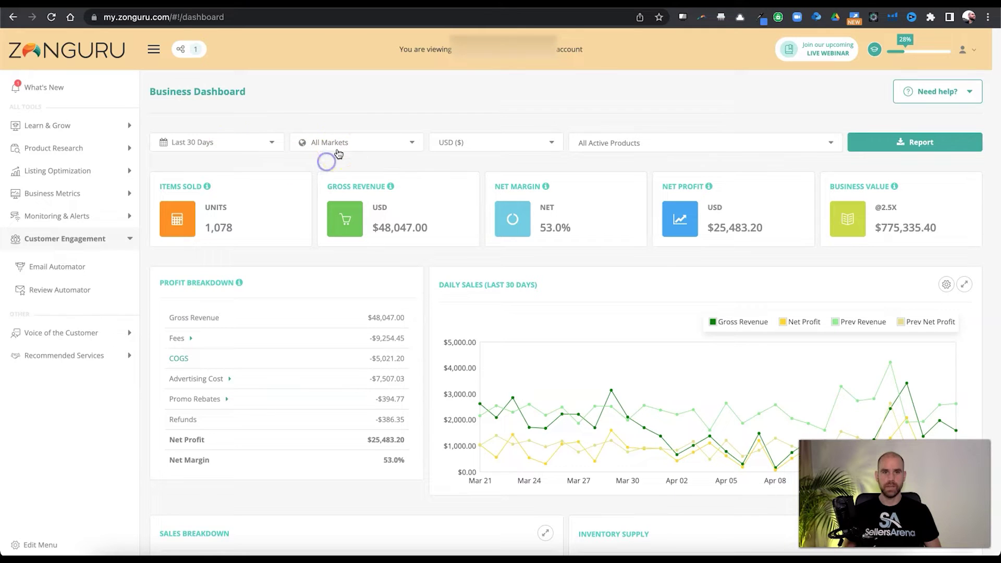
left_click(400, 145)
left_click(476, 97)
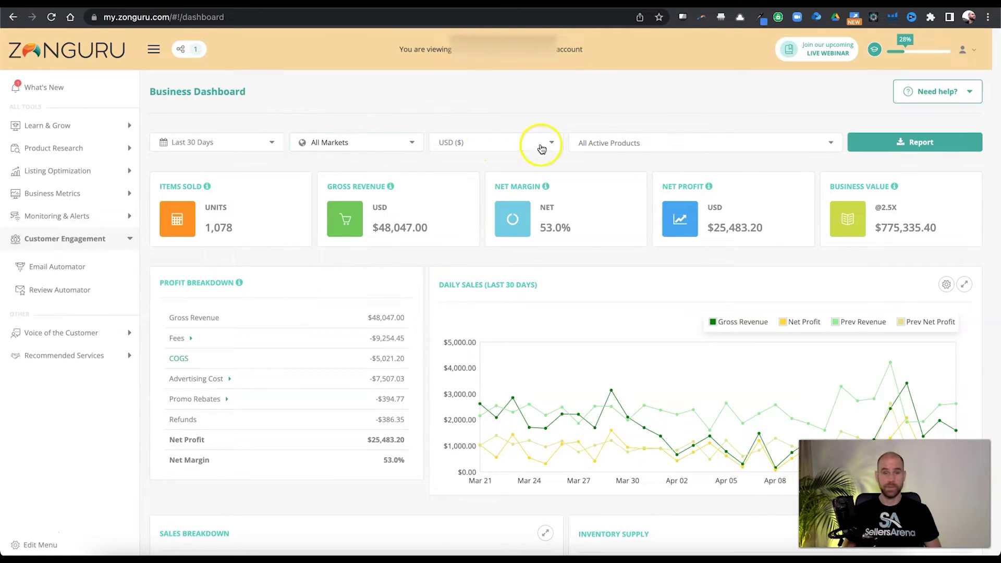
left_click(746, 143)
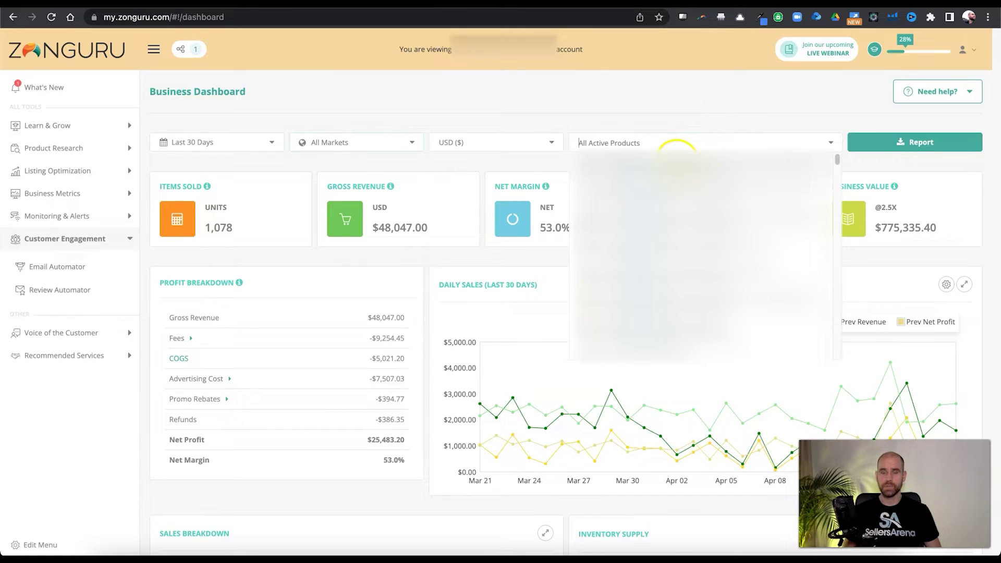
left_click(702, 127)
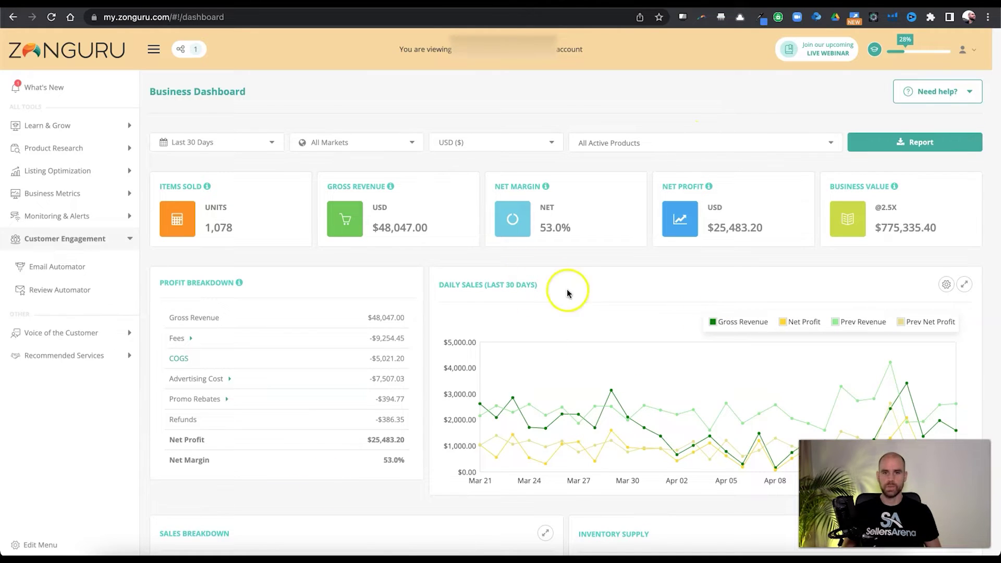
Filter the dashboard to one product and review its 688 units and $20,412.75 gross revenue
left_click(665, 142)
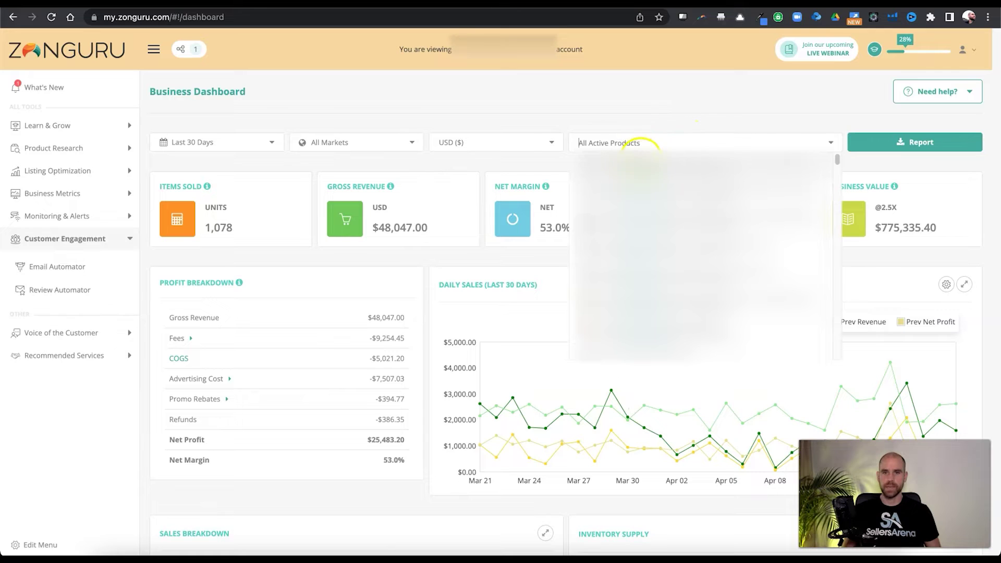
left_click(756, 216)
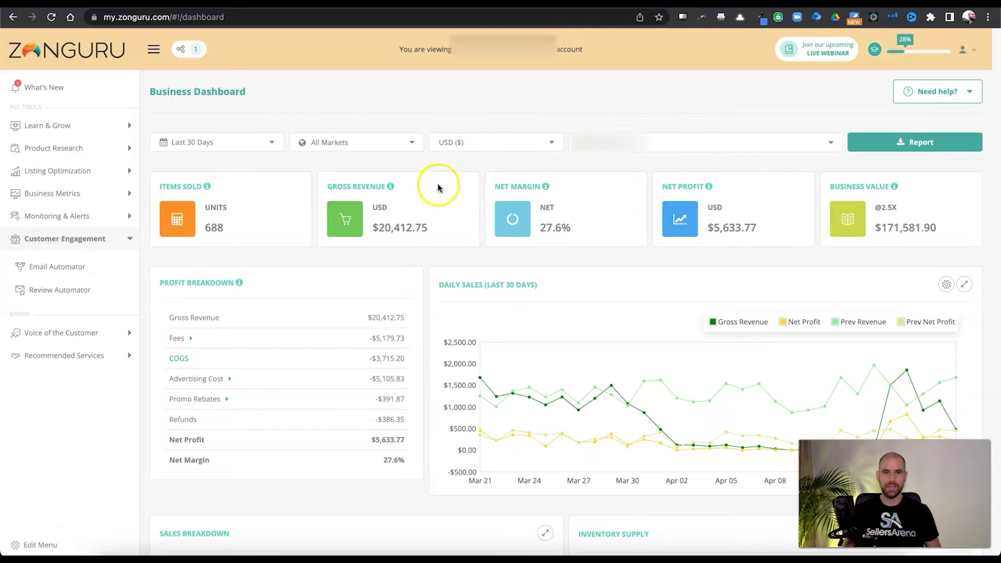
left_click(399, 227)
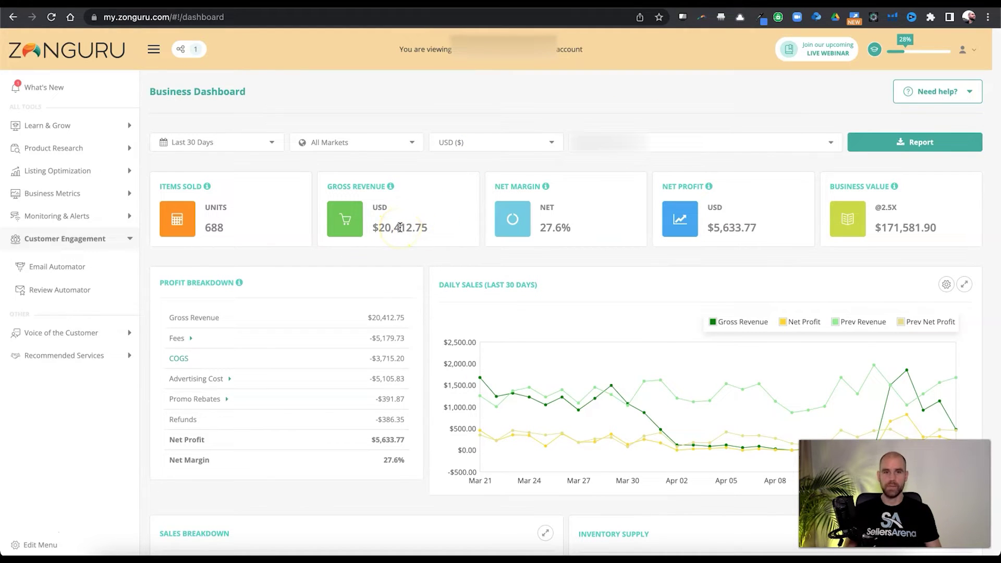
scroll(402, 225, "down", 4)
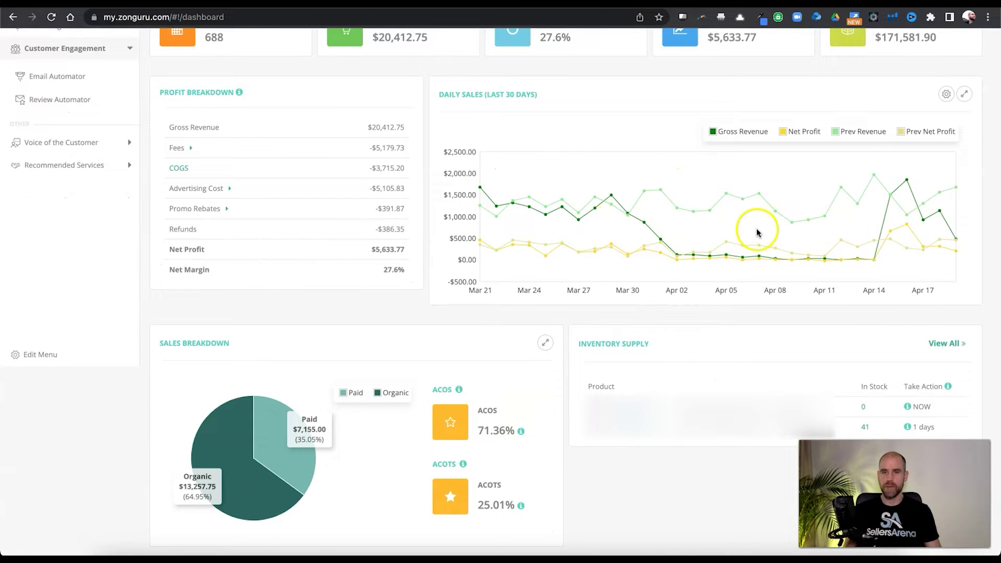
scroll(755, 228, "up", 4)
left_click(639, 151)
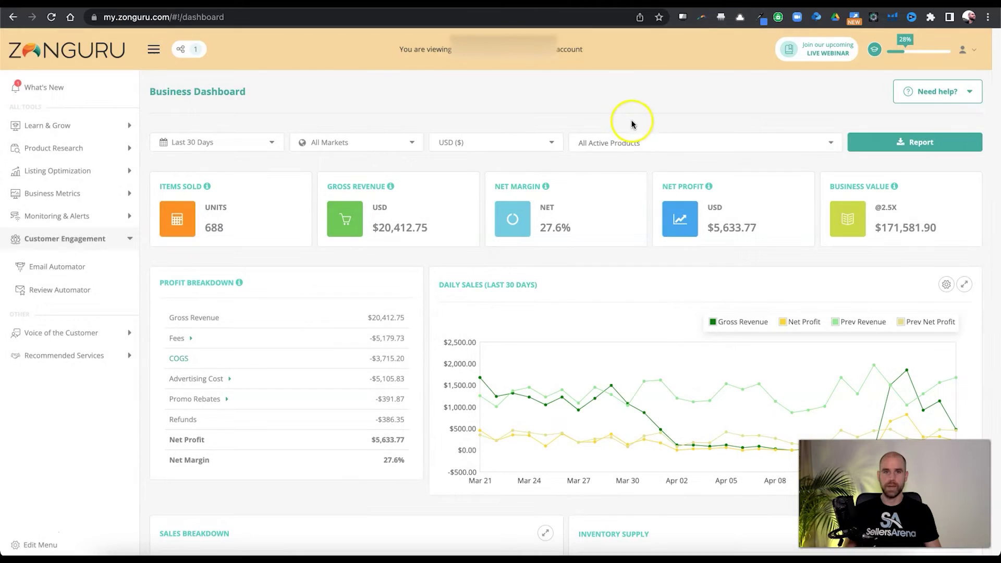
Scroll through the all-products totals: 1,079 units, $48,089.95 revenue, $25,514.94 net profit
scroll(635, 114, "down", 1)
scroll(635, 120, "down", 1)
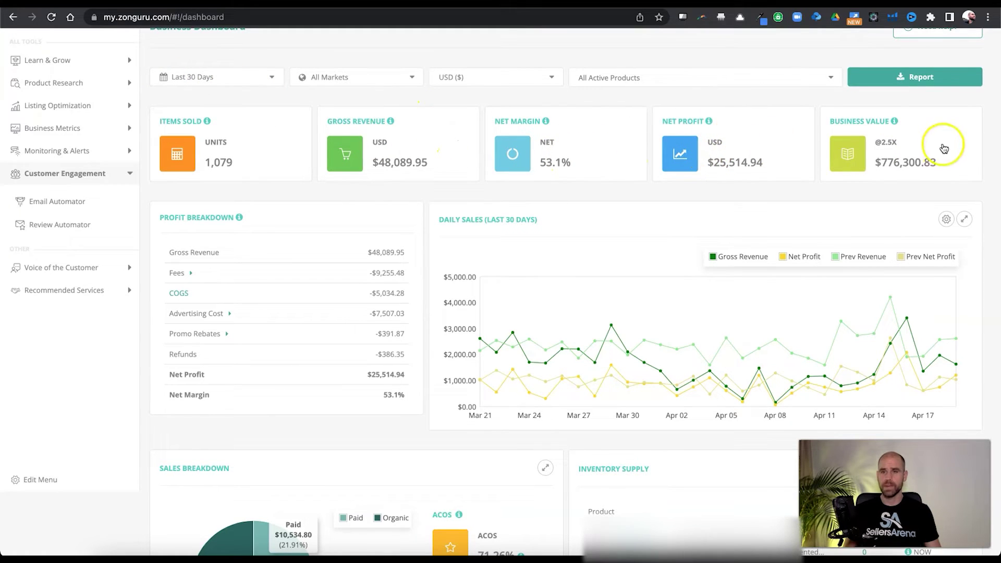
mouse_move(892, 121)
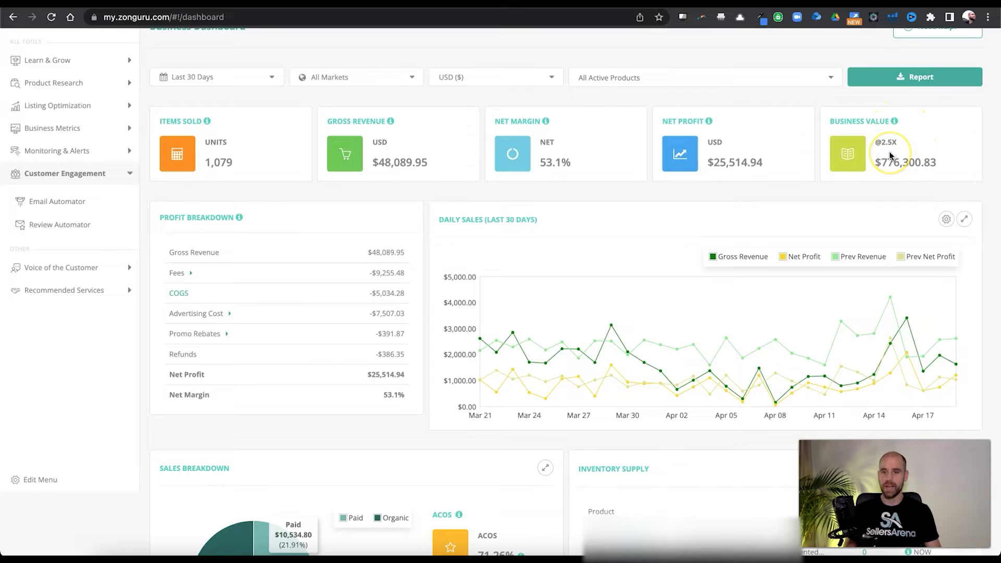
scroll(807, 146, "down", 2)
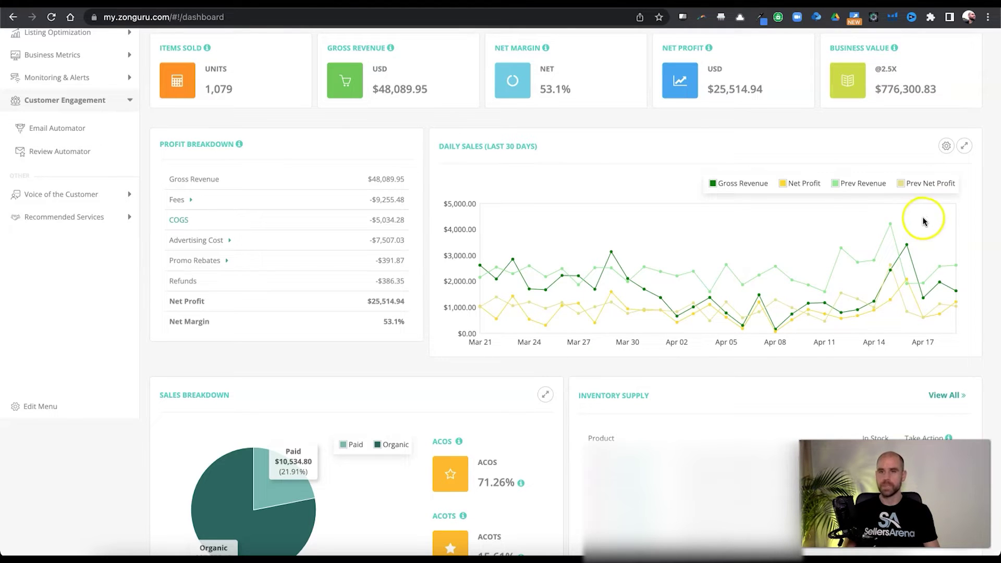
left_click(945, 148)
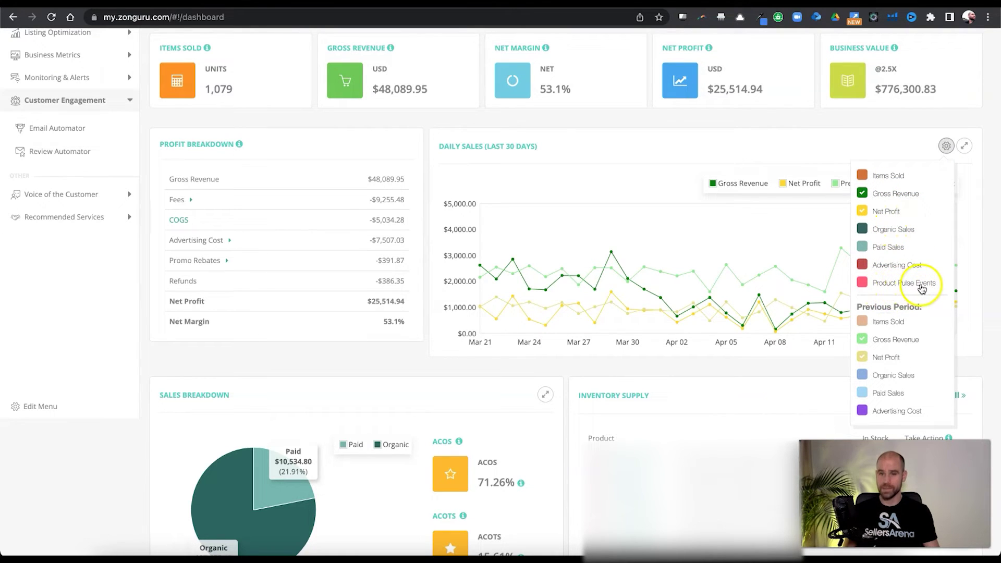
Review the Daily Sales series options: gross revenue, net profit and previous-period lines, Mar 21–Apr 17
scroll(909, 291, "down", 1)
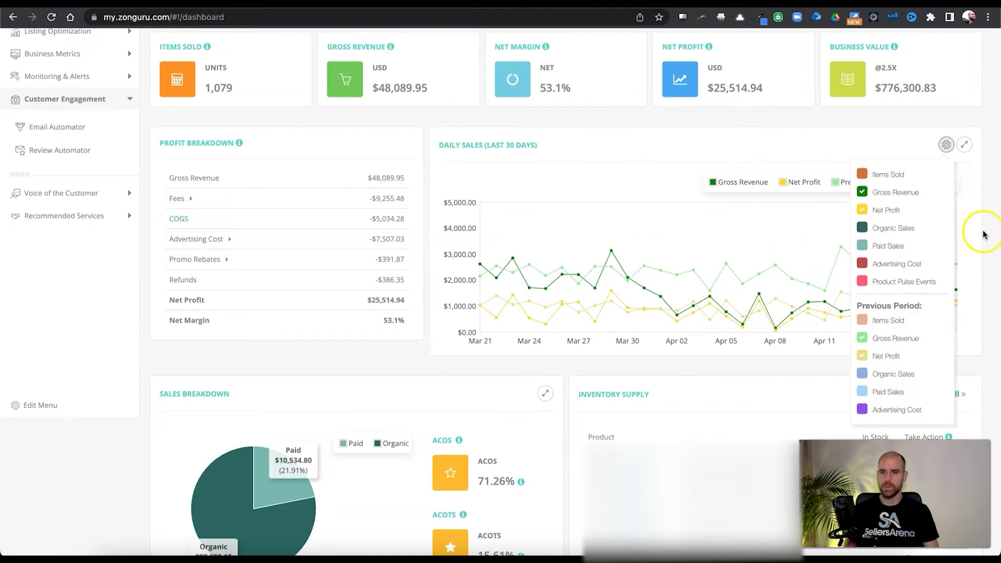
scroll(899, 313, "up", 1)
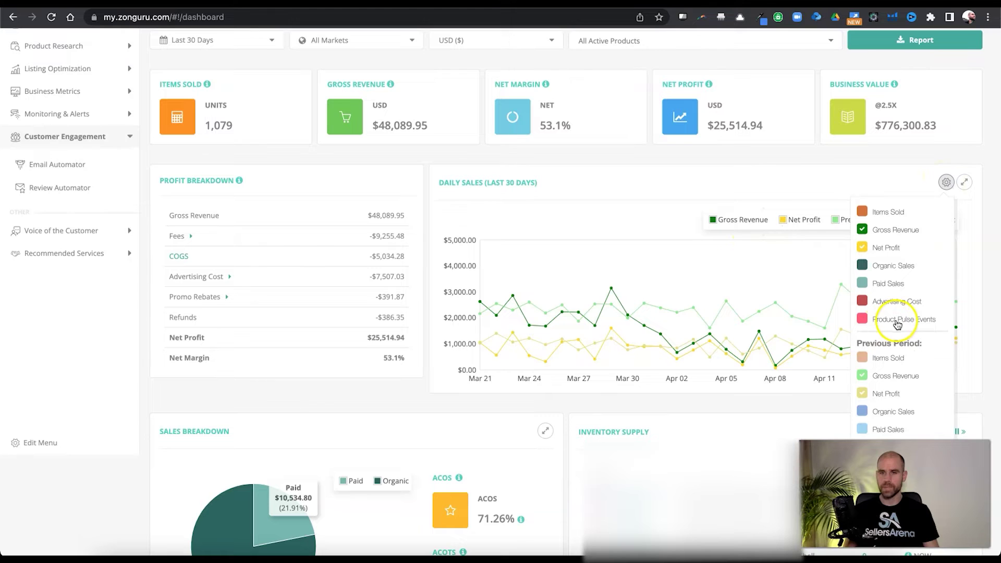
Scroll down to the Best Products cards ranked by revenue, margin, net profit, refund rate and ACOS
scroll(517, 189, "down", 4)
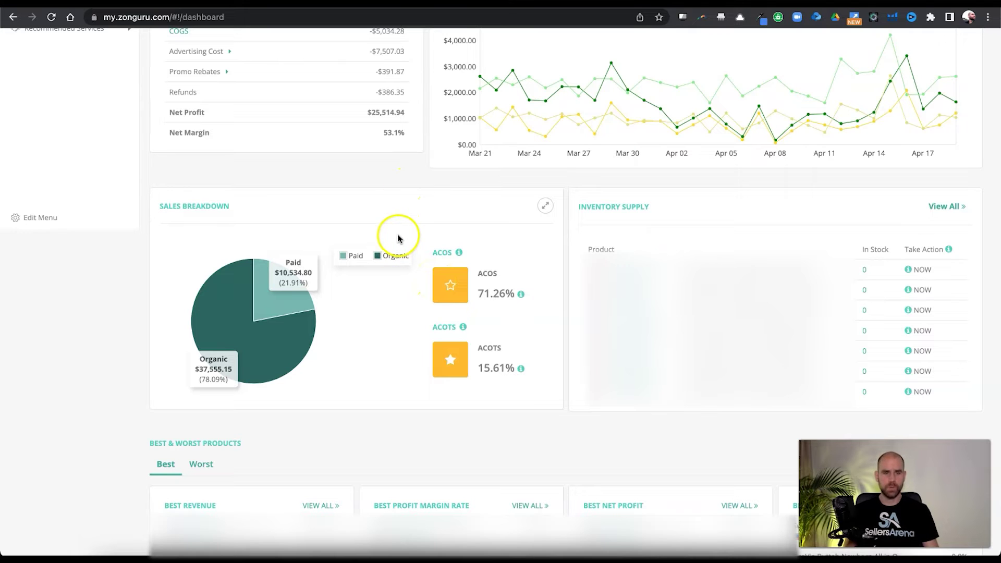
scroll(308, 292, "up", 6)
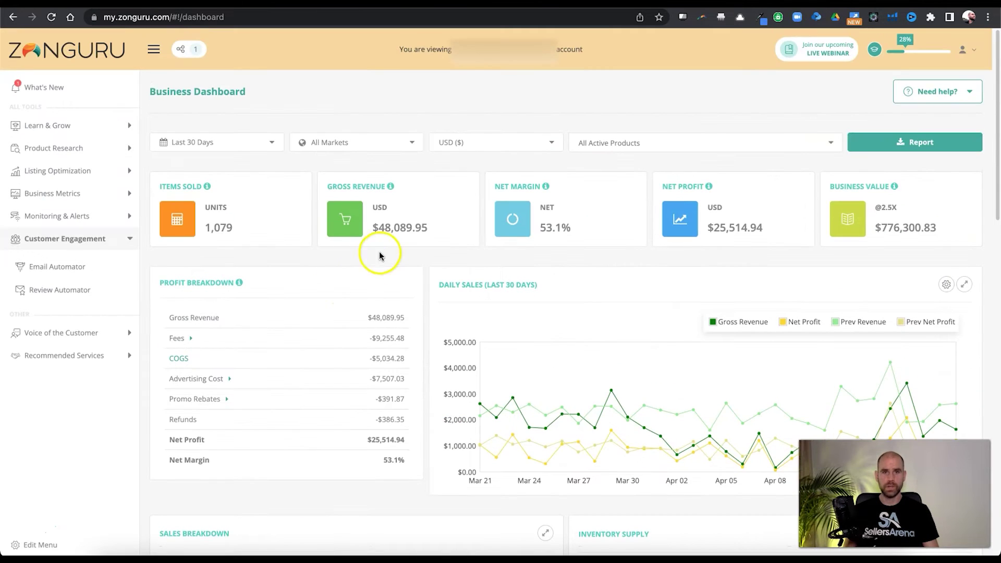
scroll(276, 383, "down", 5)
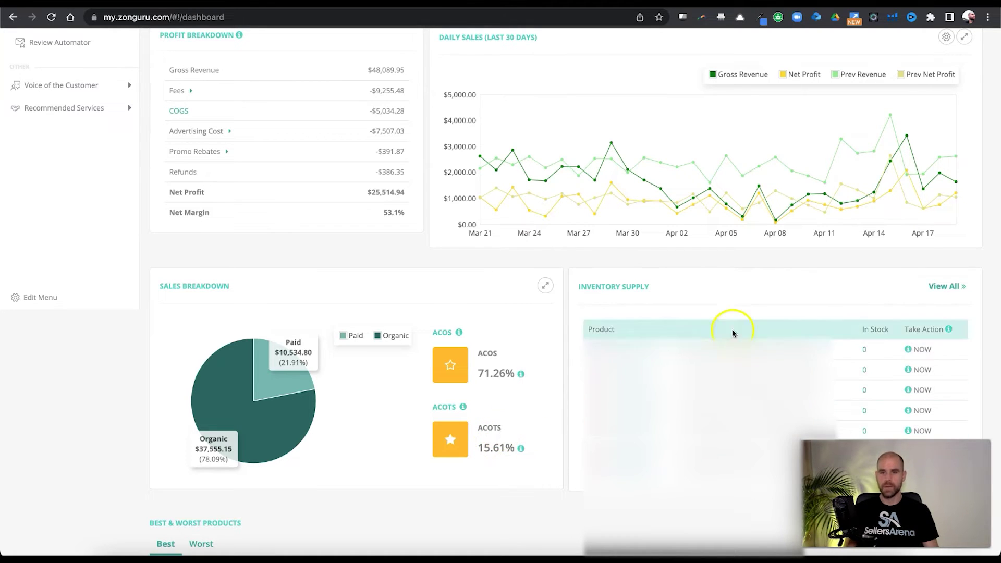
scroll(710, 306, "down", 8)
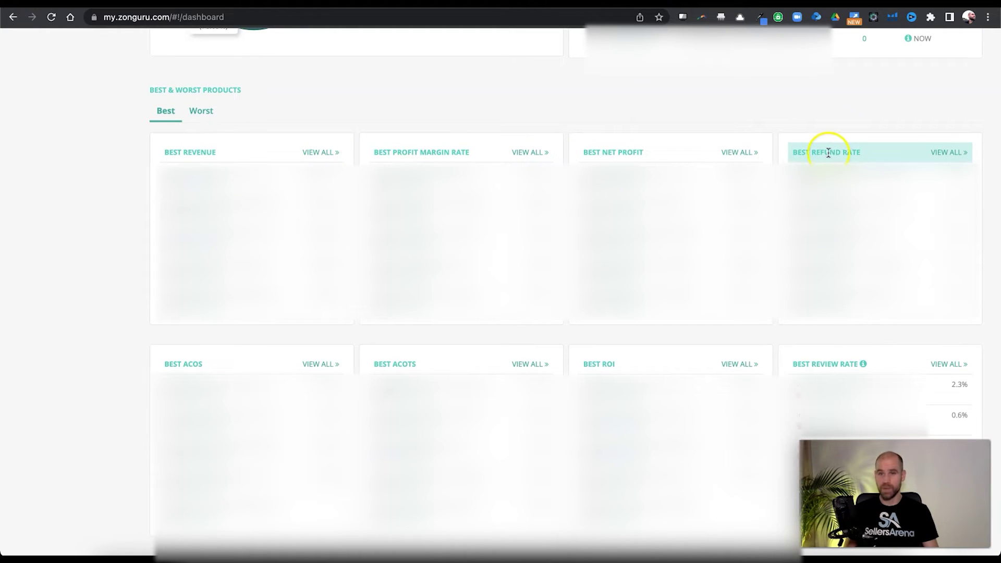
Switch the Best & Worst Products section to the Worst tab
scroll(715, 166, "down", 3)
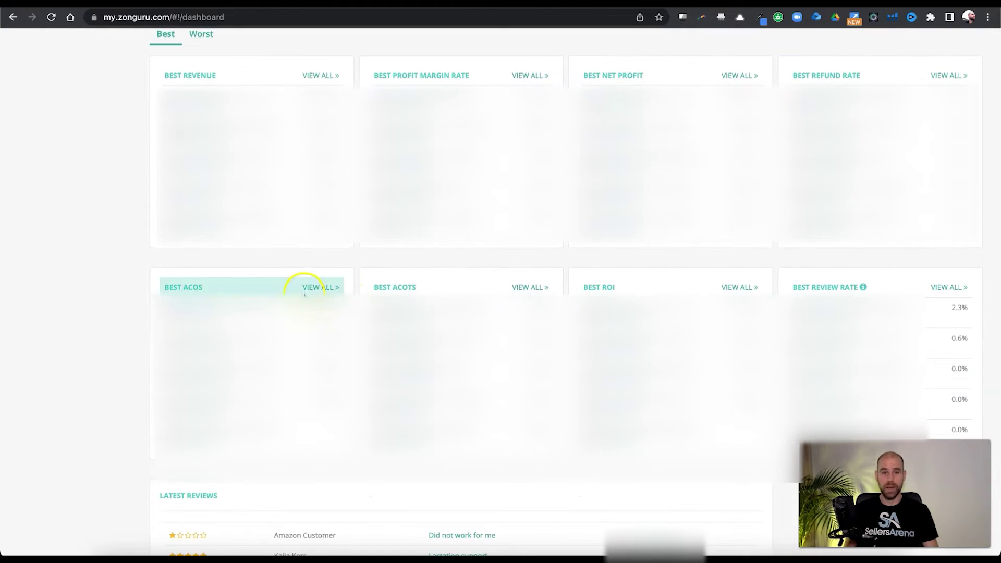
scroll(625, 290, "down", 3)
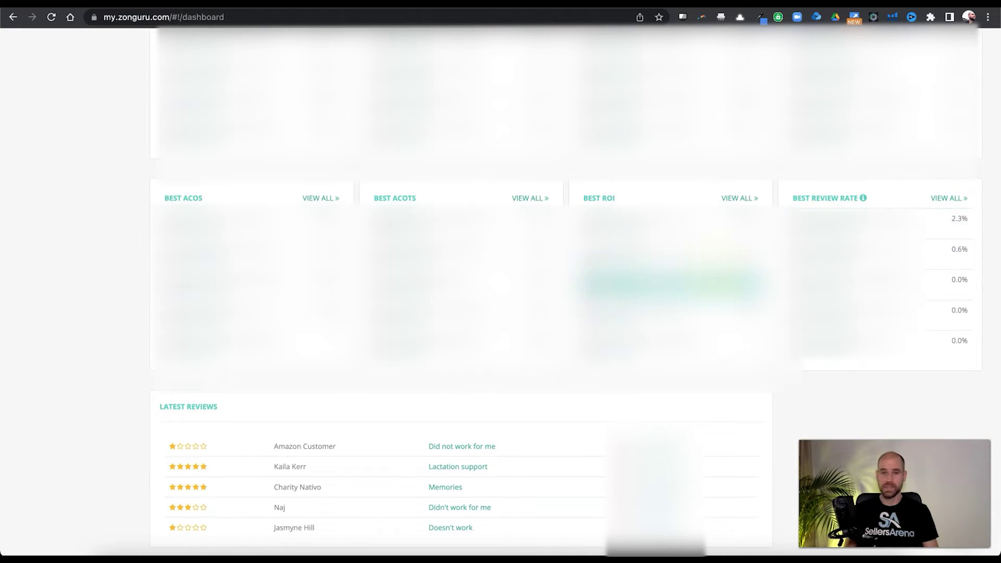
scroll(573, 269, "down", 1)
scroll(417, 183, "up", 10)
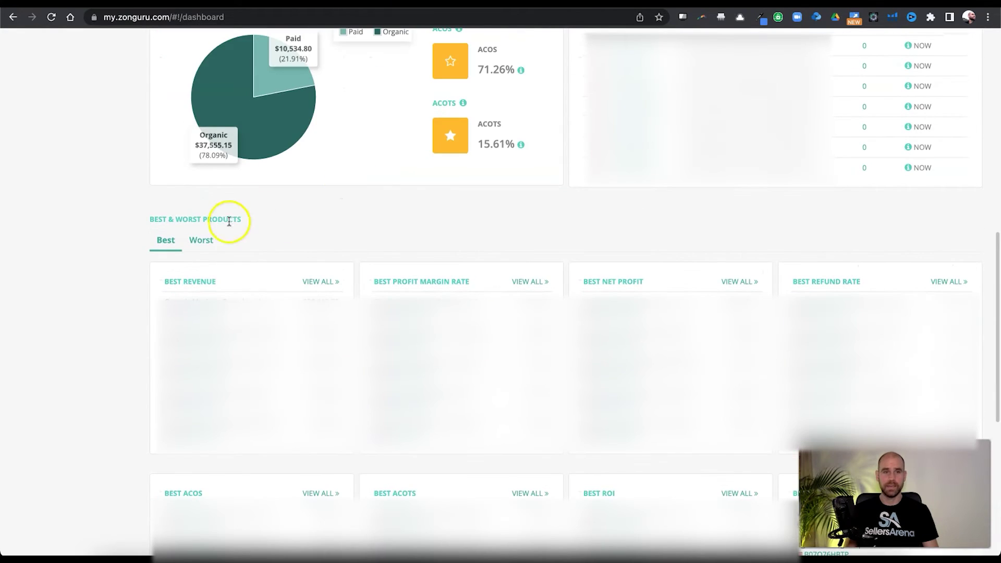
left_click(213, 241)
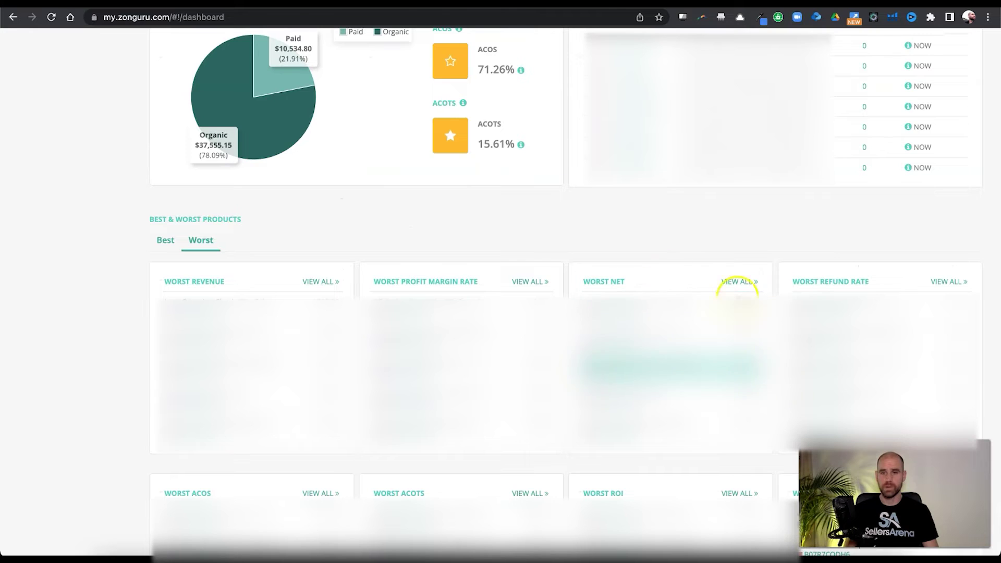
Scroll down to Latest Reviews and the $776,300.83 (2.5x) business valuation
scroll(719, 253, "down", 1)
scroll(719, 254, "down", 3)
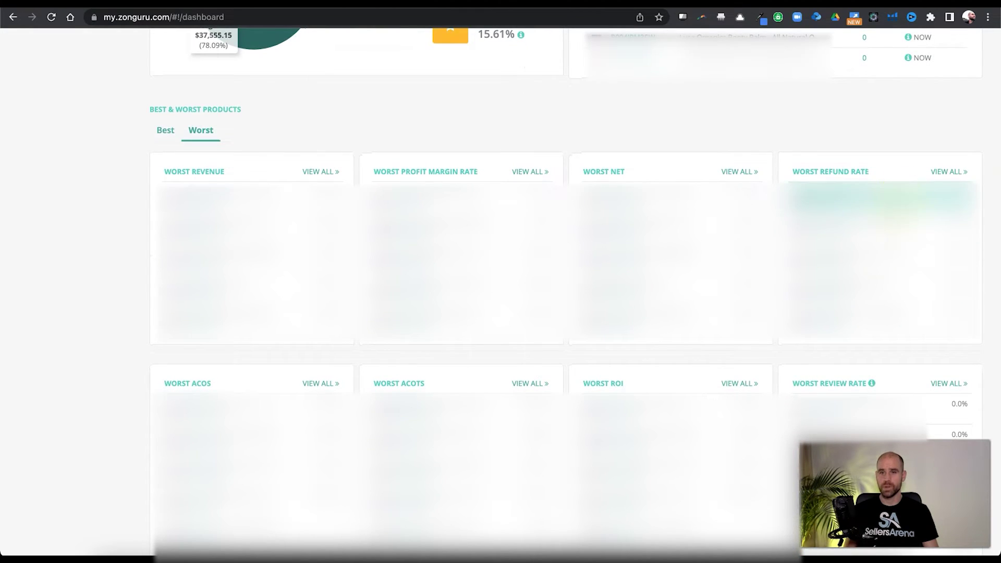
scroll(817, 151, "down", 5)
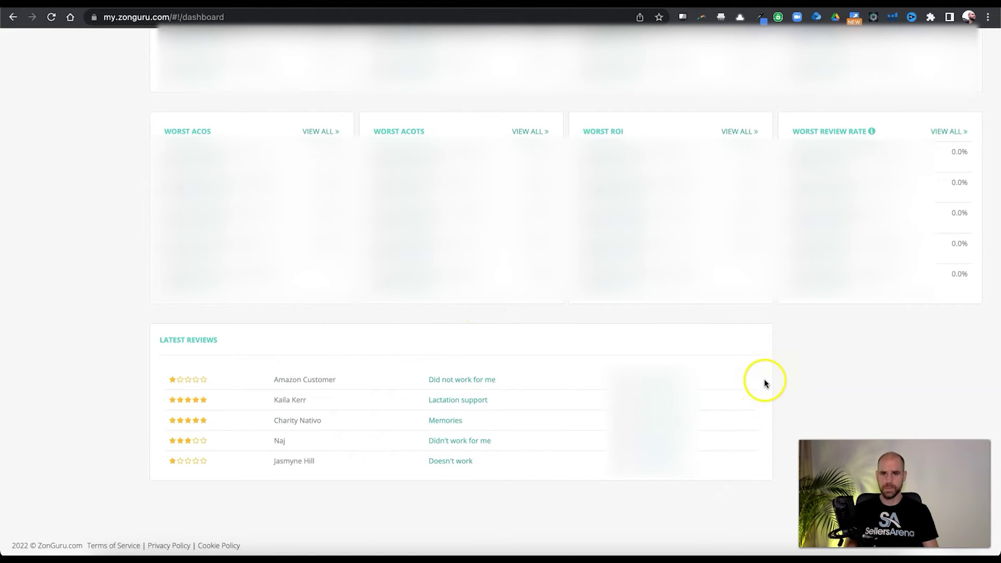
scroll(560, 262, "up", 15)
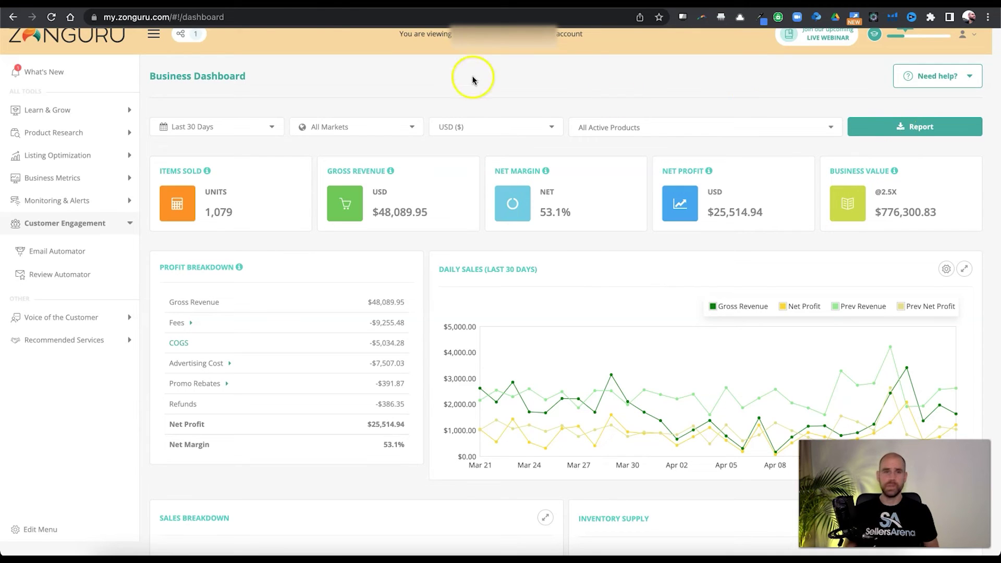
Export the dashboard as a Financial Report PDF and open it in Chrome
left_click(279, 24)
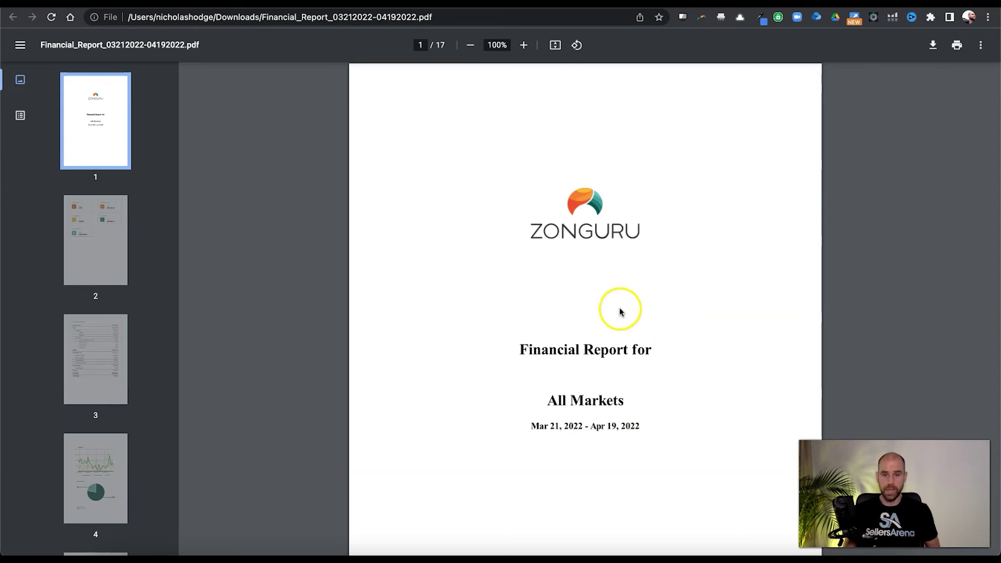
scroll(619, 310, "down", 3)
scroll(619, 311, "down", 6)
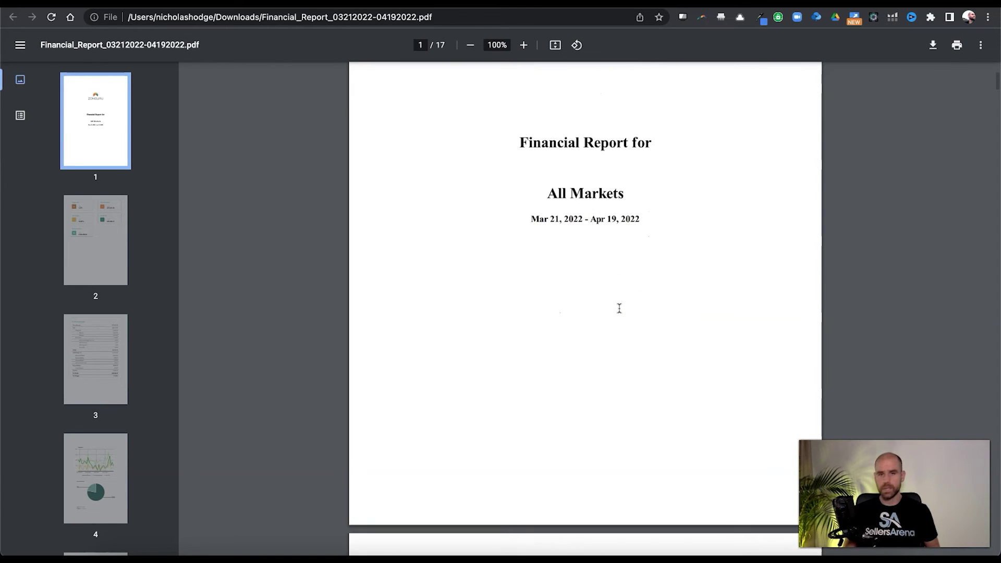
scroll(619, 311, "down", 3)
scroll(619, 309, "up", 10)
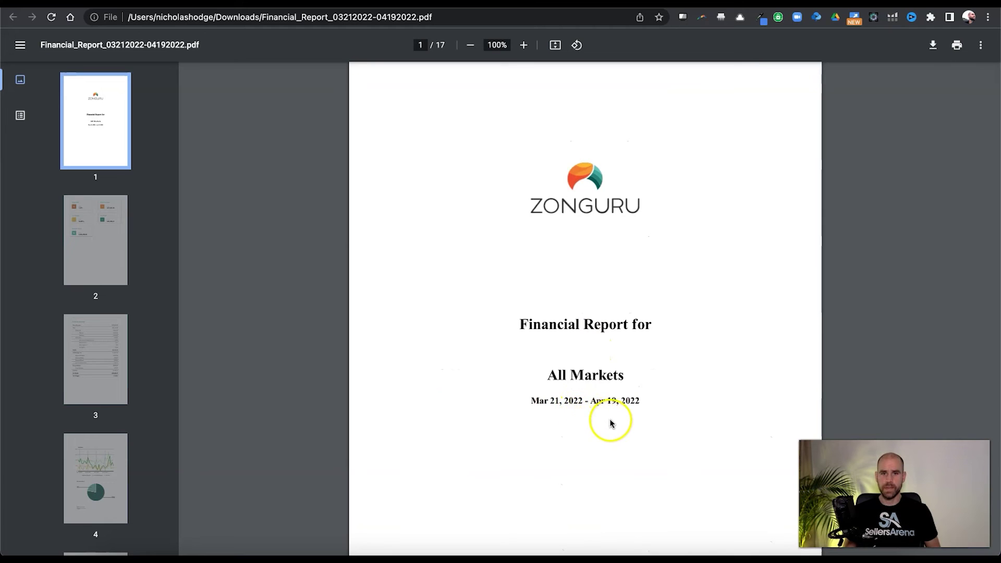
Page through the report to page 4's Daily Sales chart and Sales Breakdown pie (Paid 22.1%)
scroll(610, 417, "down", 12)
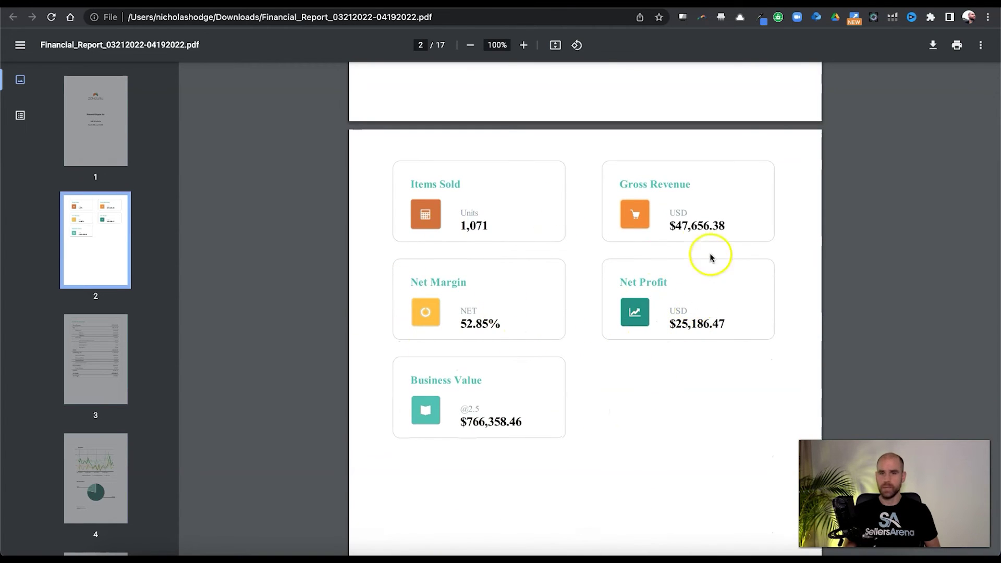
scroll(571, 280, "down", 5)
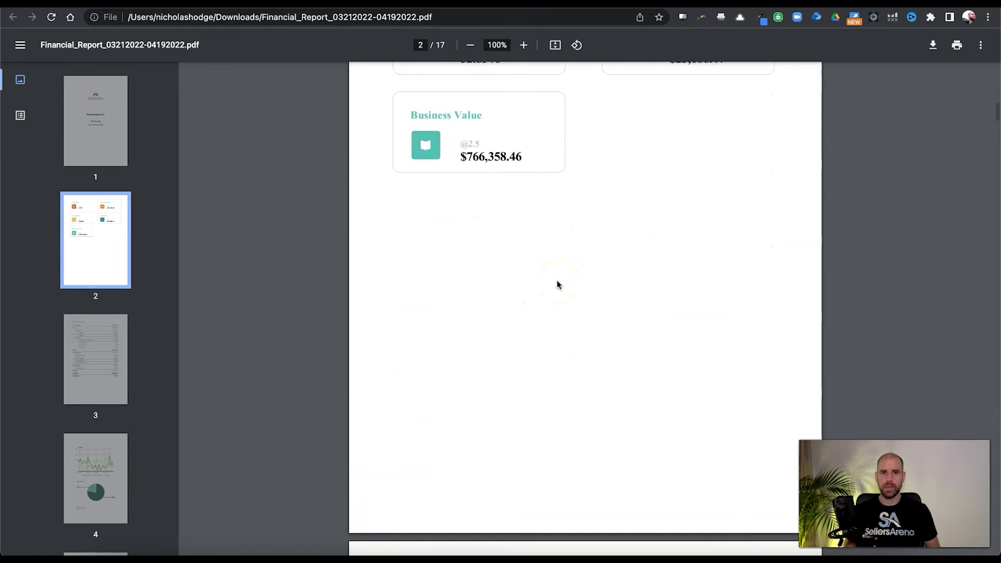
scroll(557, 280, "down", 6)
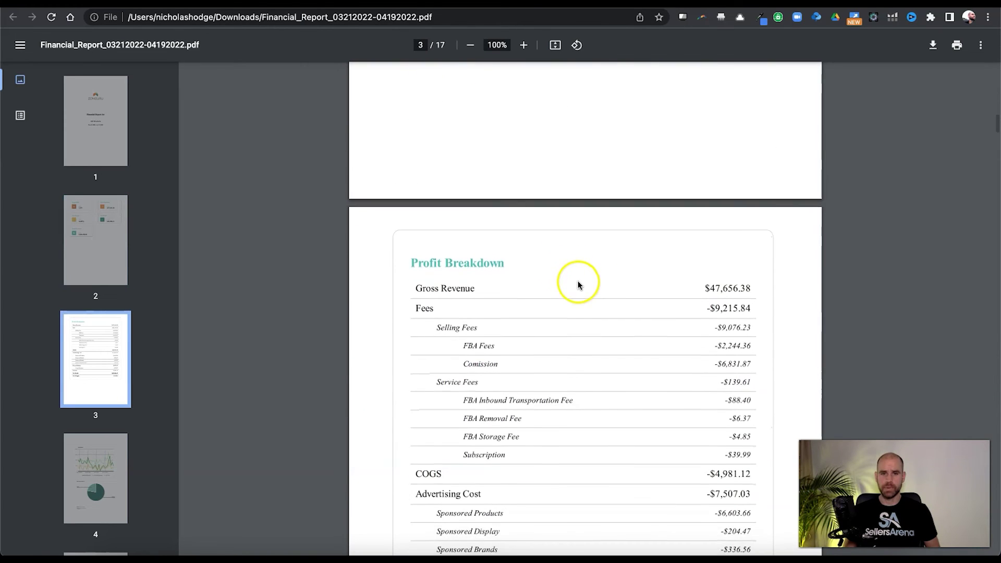
scroll(577, 284, "down", 3)
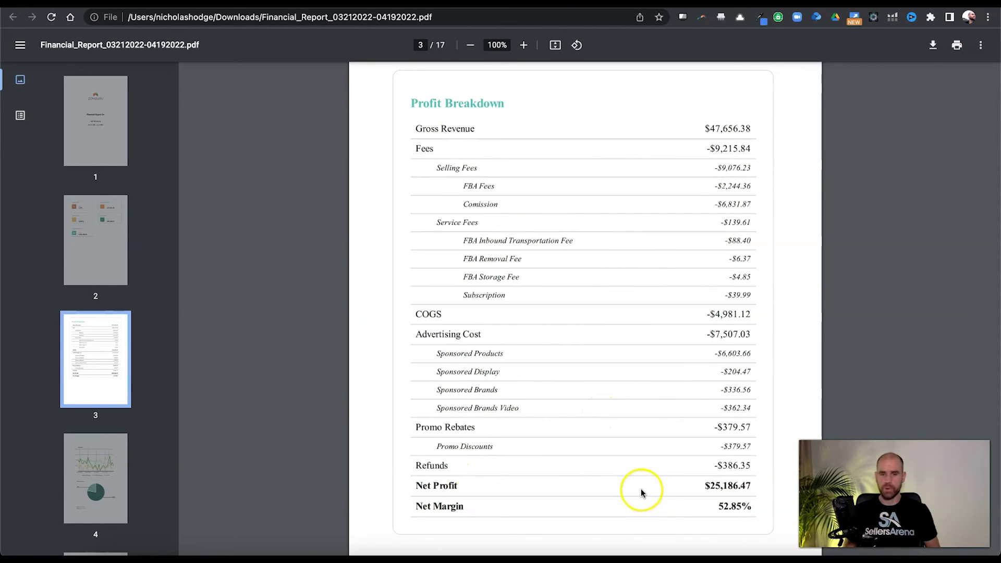
scroll(650, 469, "down", 10)
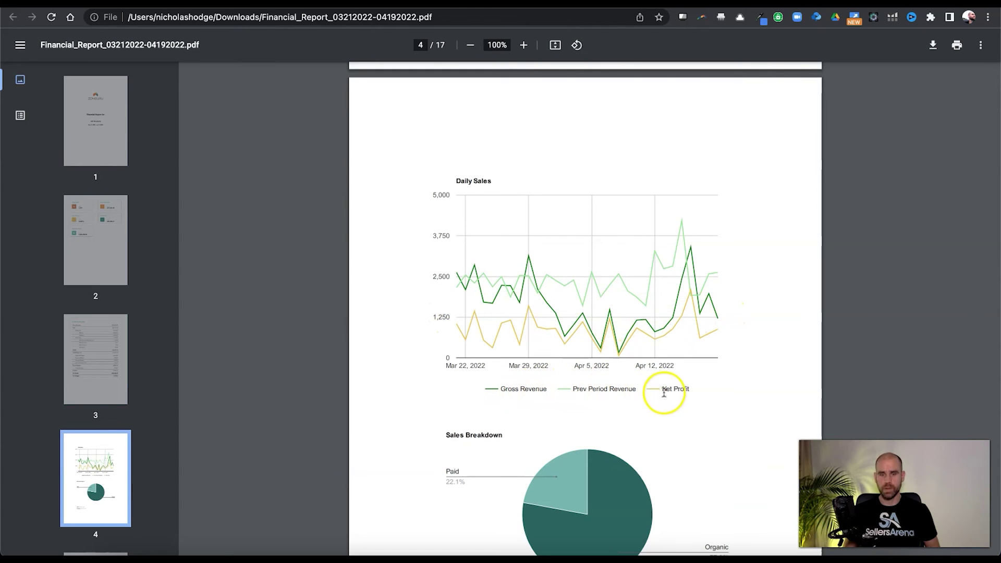
Scroll to report page 5 with ACOS 71.26%, ACOTS 15.75% and the Inventory supply table
scroll(682, 367, "down", 4)
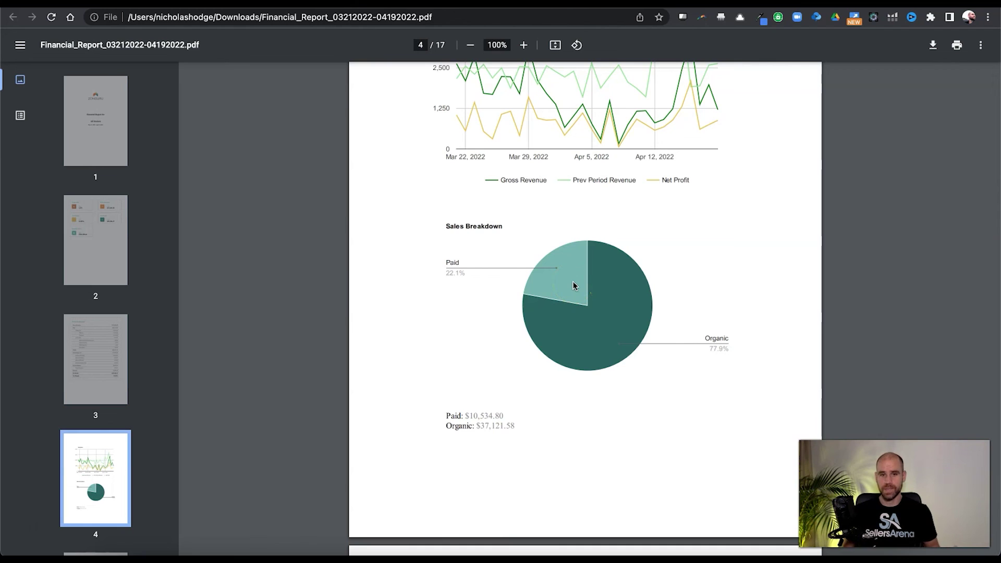
scroll(572, 280, "down", 8)
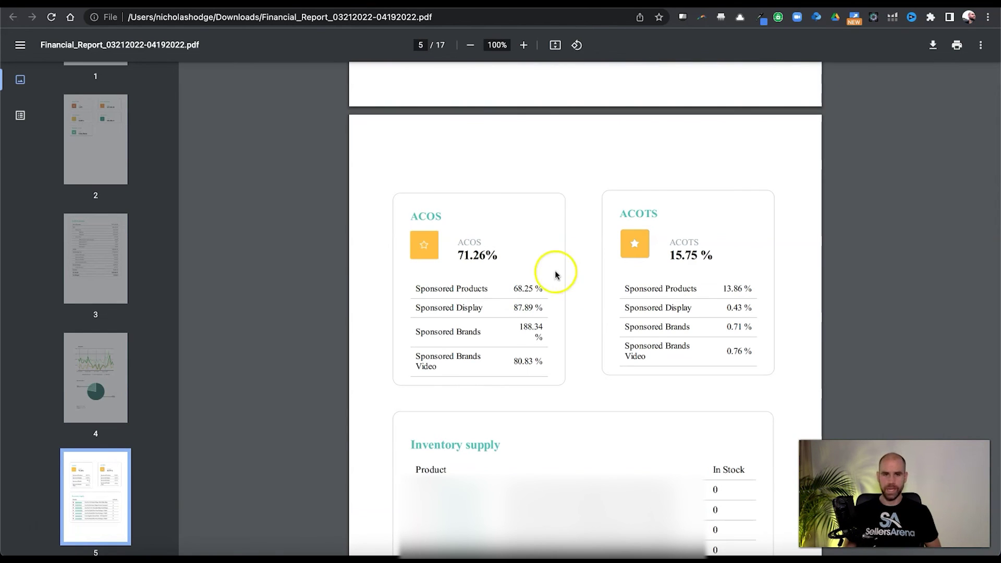
Scroll on to page 6's Best Revenue, Profit Margin Rate, Net Profit and Refund Rate cards
scroll(617, 245, "down", 1)
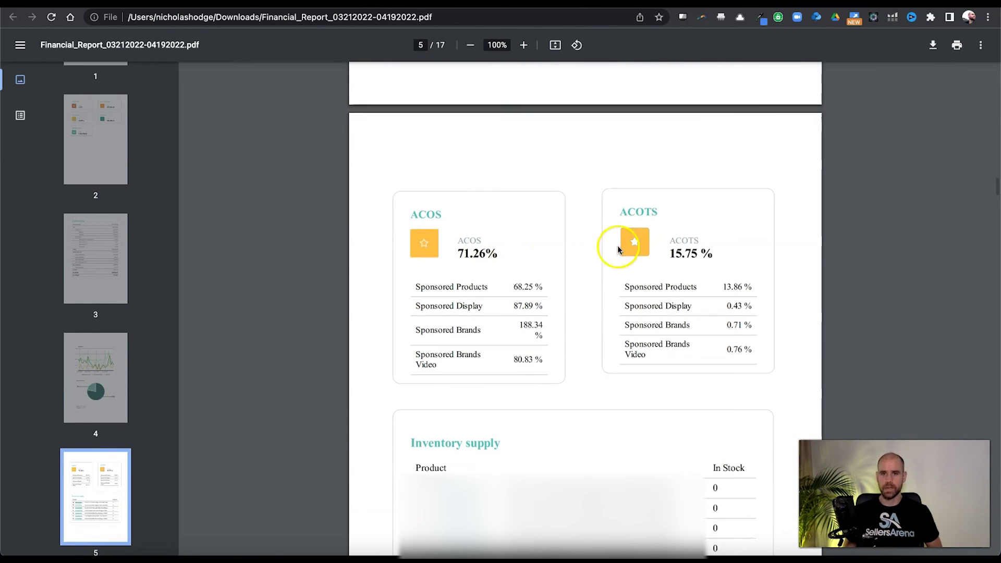
scroll(596, 254, "down", 3)
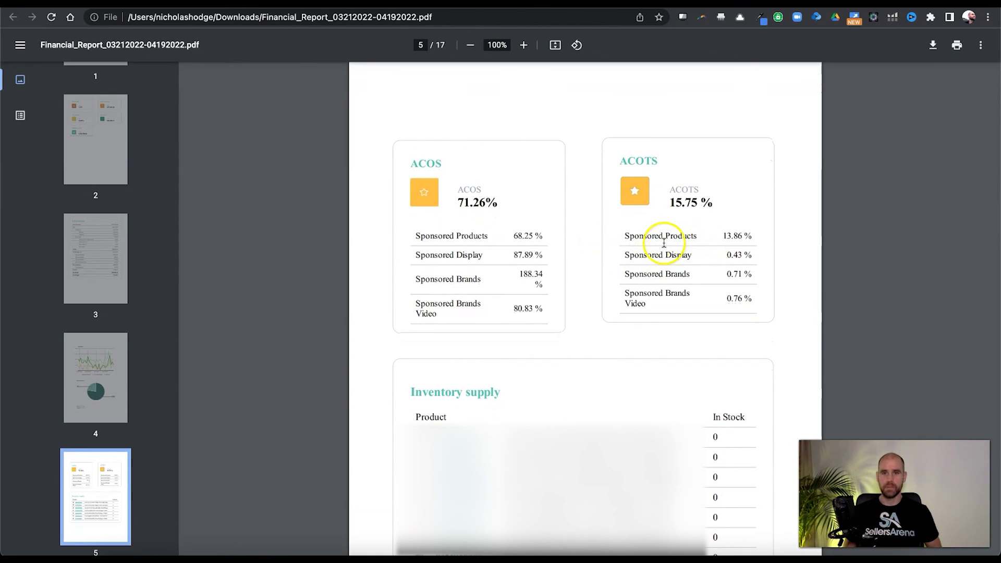
scroll(591, 267, "down", 7)
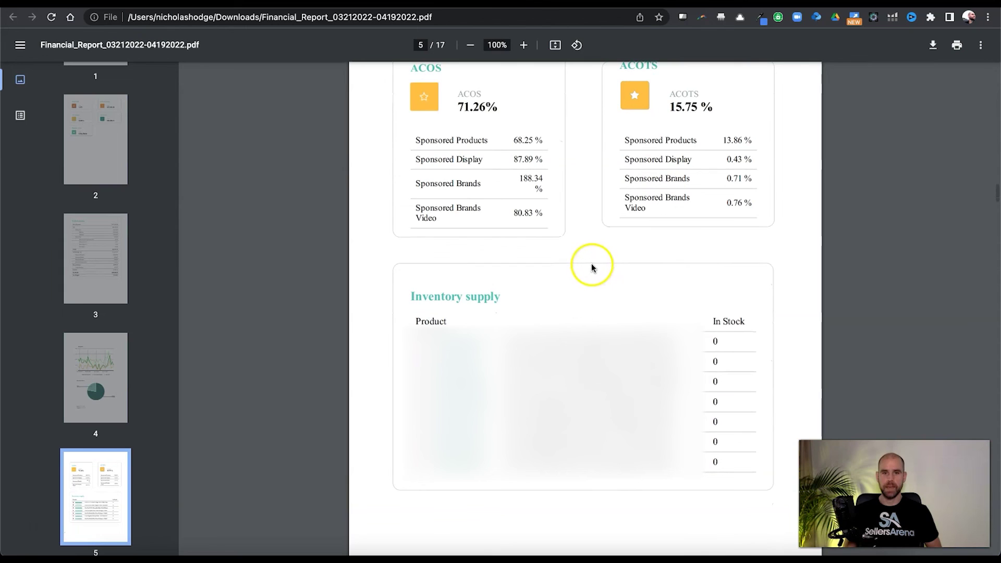
scroll(591, 267, "down", 10)
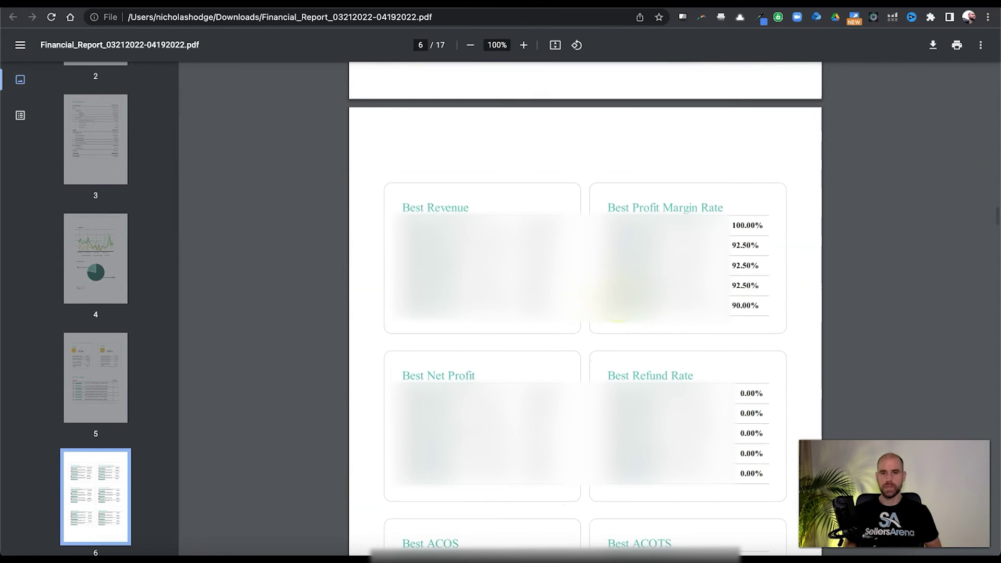
scroll(592, 319, "up", 10)
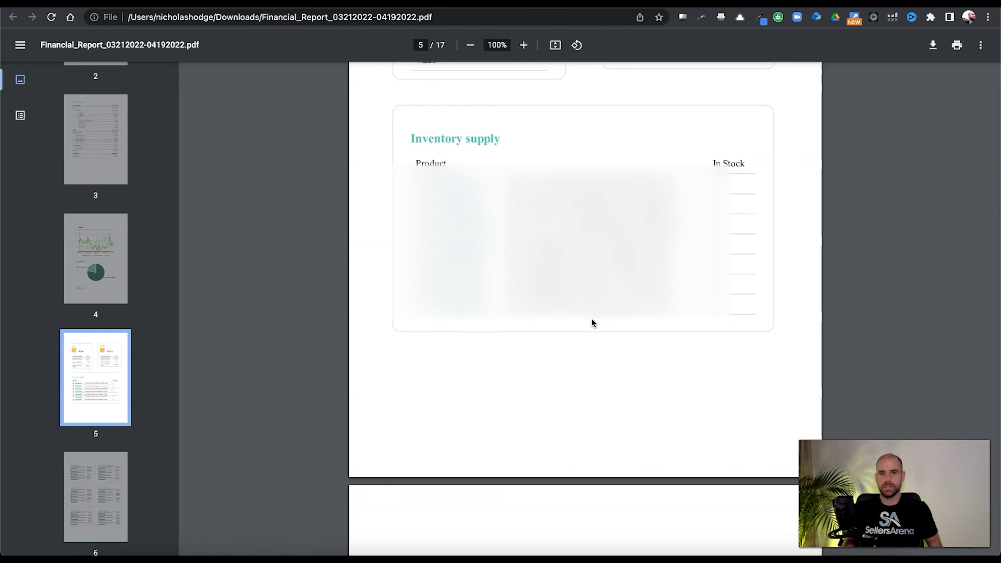
scroll(592, 318, "down", 2)
scroll(592, 318, "down", 8)
scroll(592, 318, "down", 4)
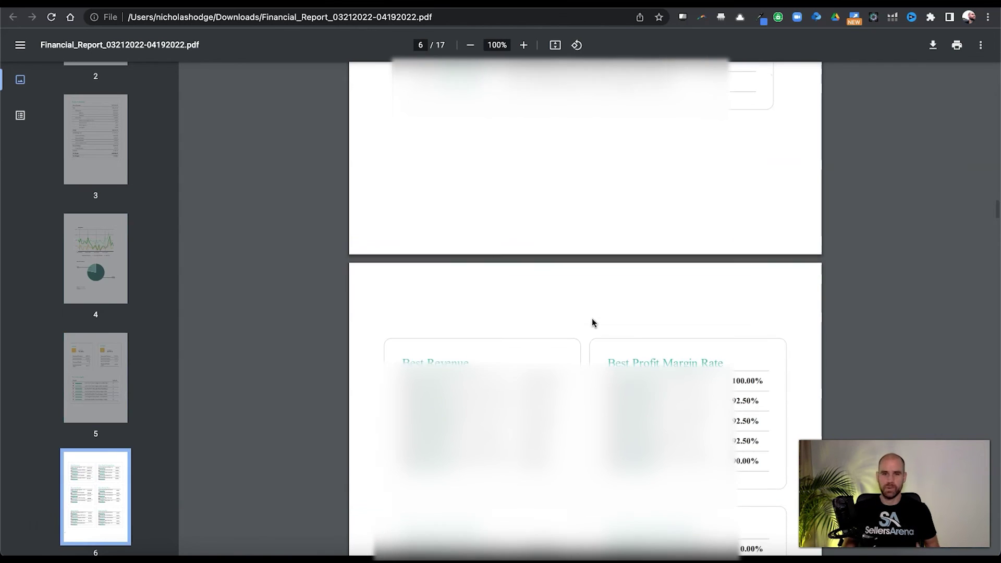